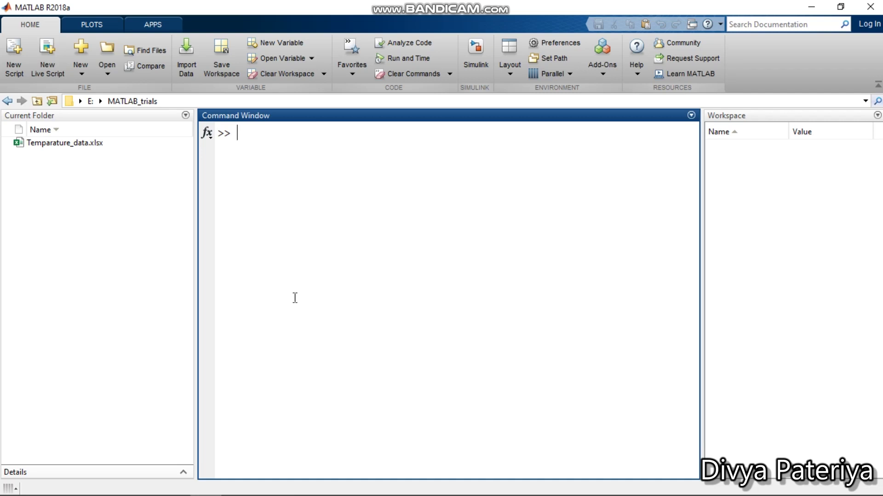
Open Temparature_data.xlsx from the Current Folder in Excel, outside MATLAB.
left_click(134, 265)
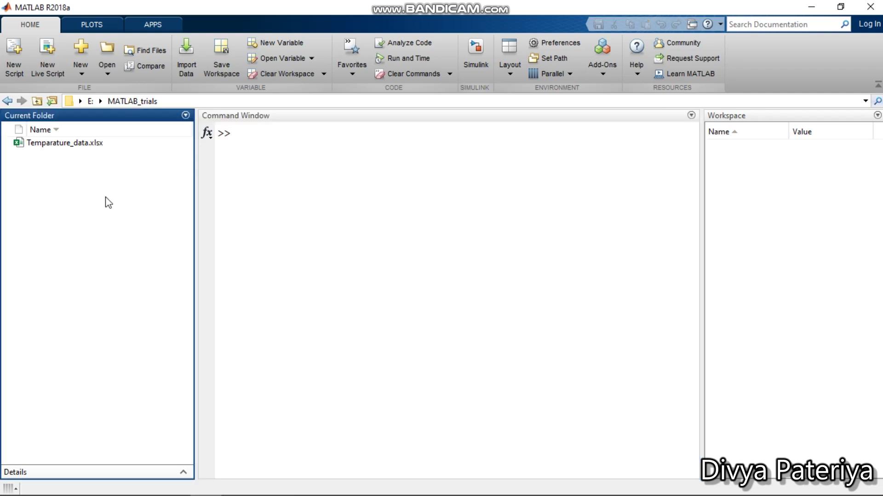
left_click(88, 150)
right_click(88, 150)
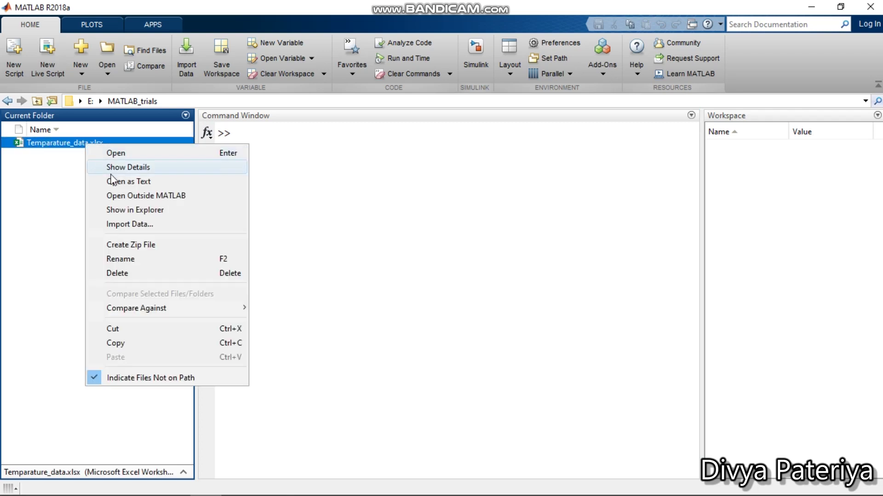
left_click(127, 197)
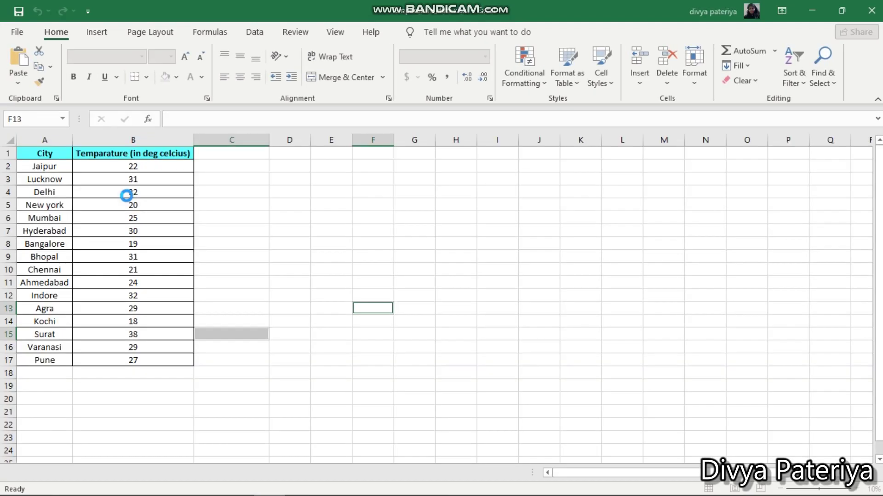
Review the 16 cities and temperatures in A1:B17 of the 'cities and temps' sheet, then return to MATLAB.
left_click(41, 141)
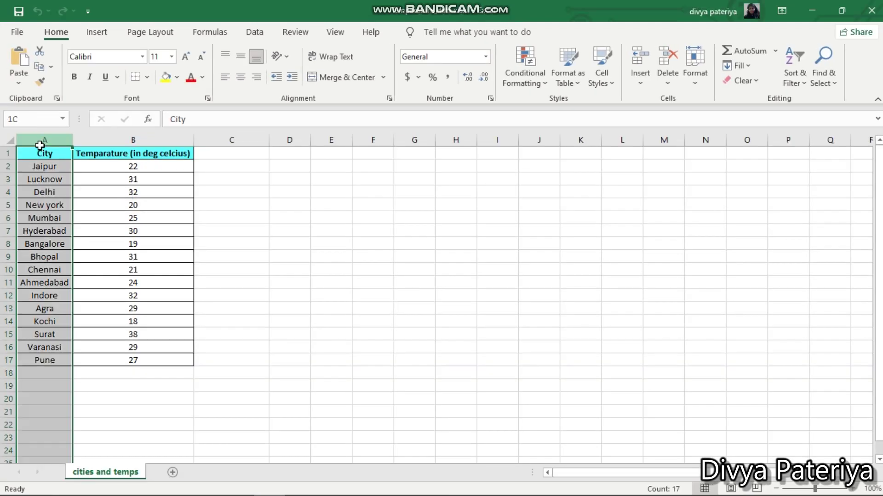
left_click(102, 141)
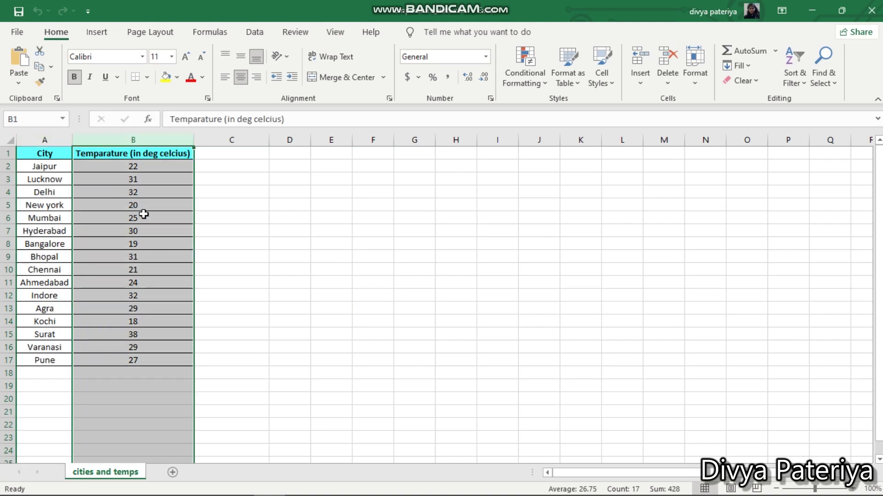
left_click(150, 229)
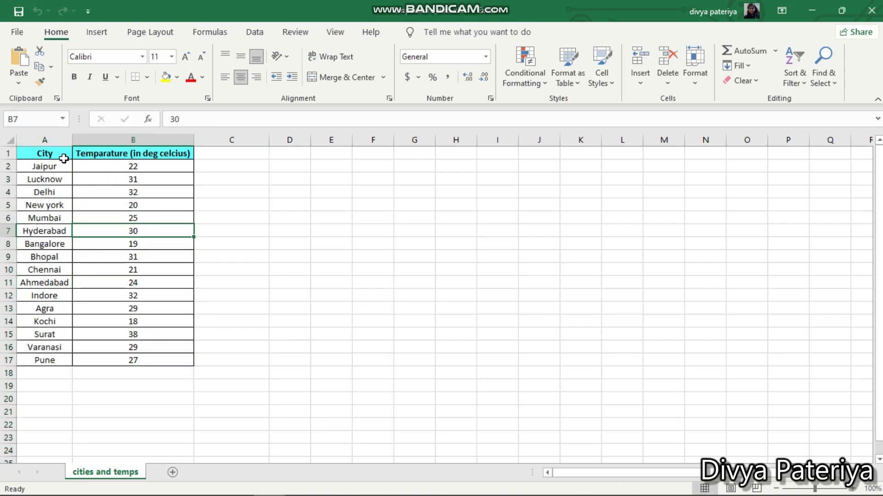
left_click_drag(54, 152, 176, 356)
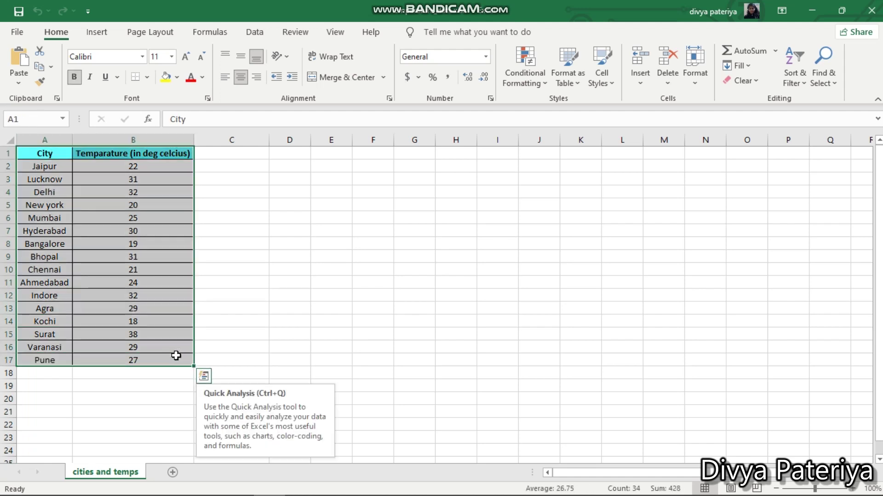
left_click(232, 306)
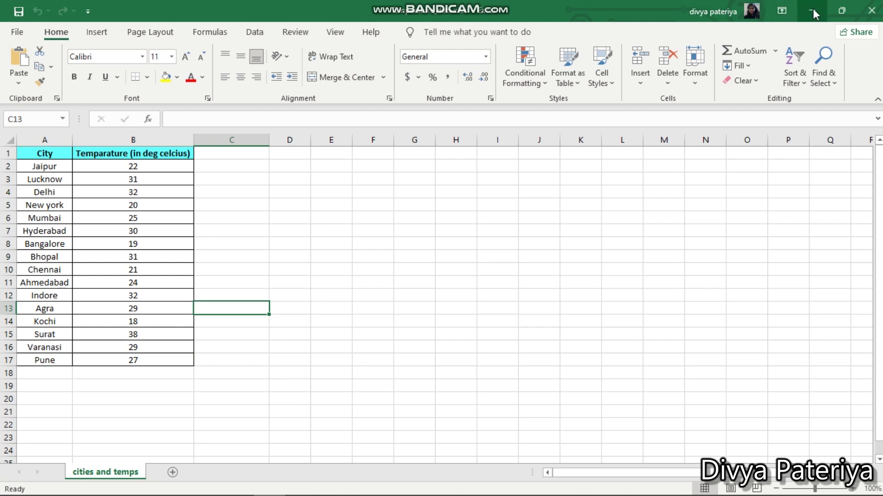
Back in MATLAB, launch Import Data to browse the MATLAB_trials folder for Temparature_data.xlsx.
key("alt+Tab")
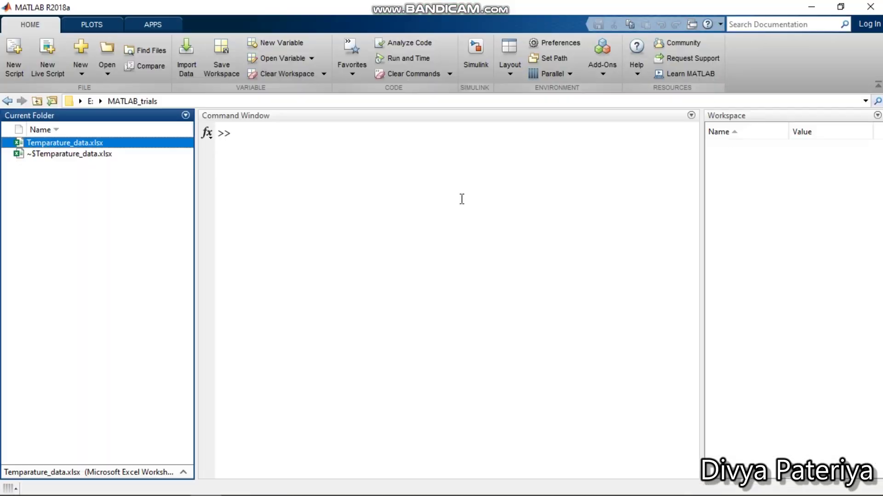
left_click(461, 198)
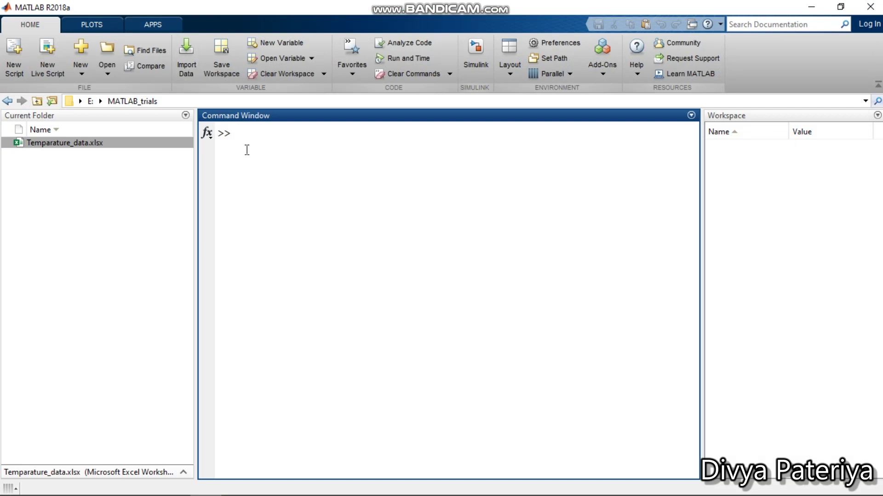
left_click(187, 49)
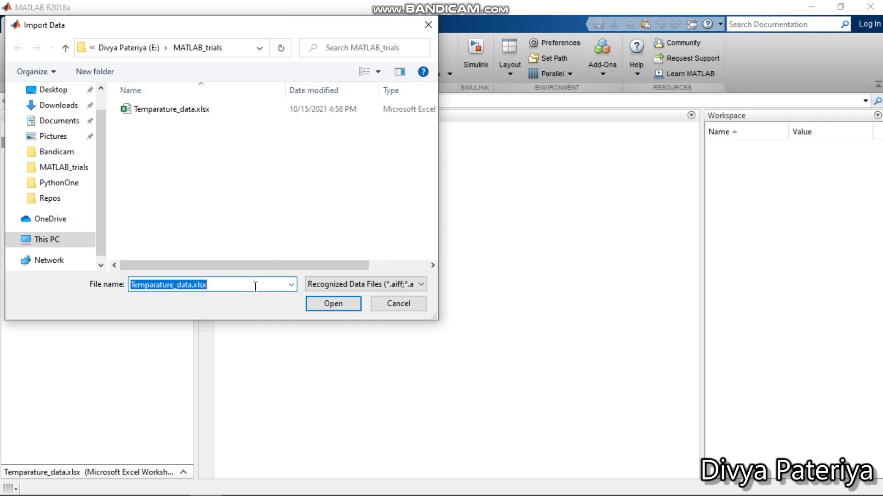
Open Temparature_data.xlsx in the Import tool, showing its cities and temps sheet.
left_click(317, 306)
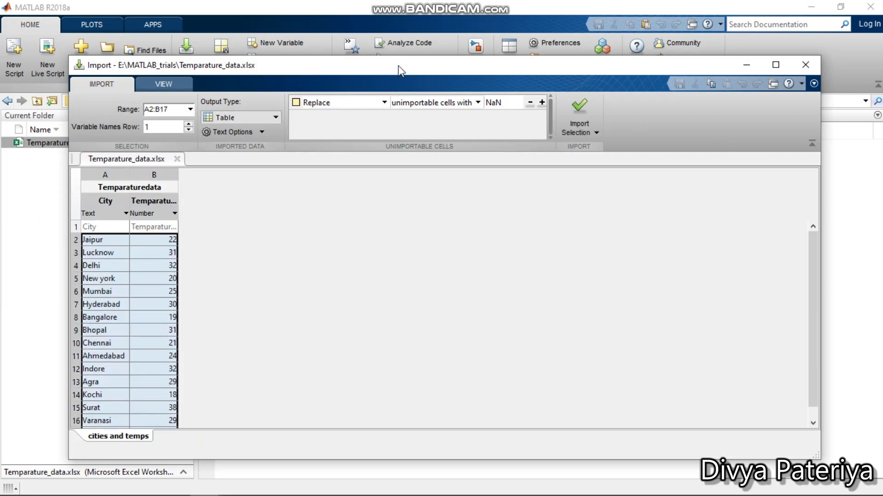
Widen the import range from A2:B17 to A1:B17 so the header row is included.
left_click_drag(398, 65, 396, 43)
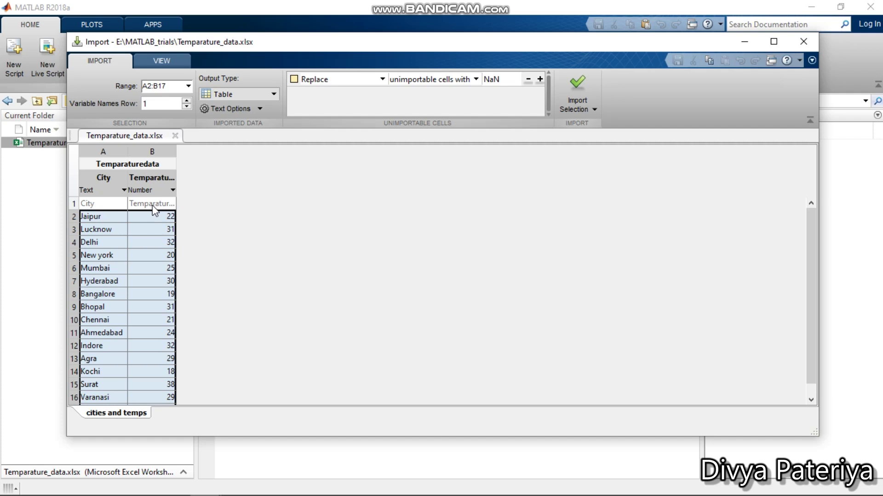
double_click(138, 215)
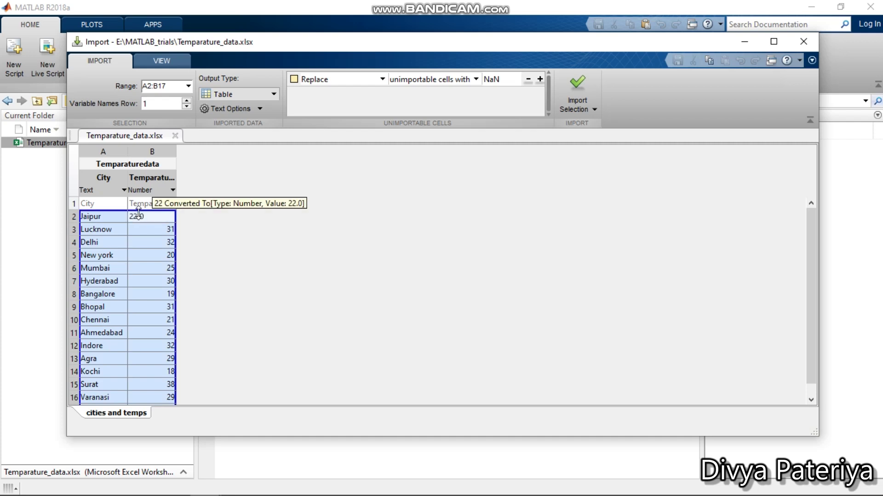
left_click_drag(134, 261, 137, 206)
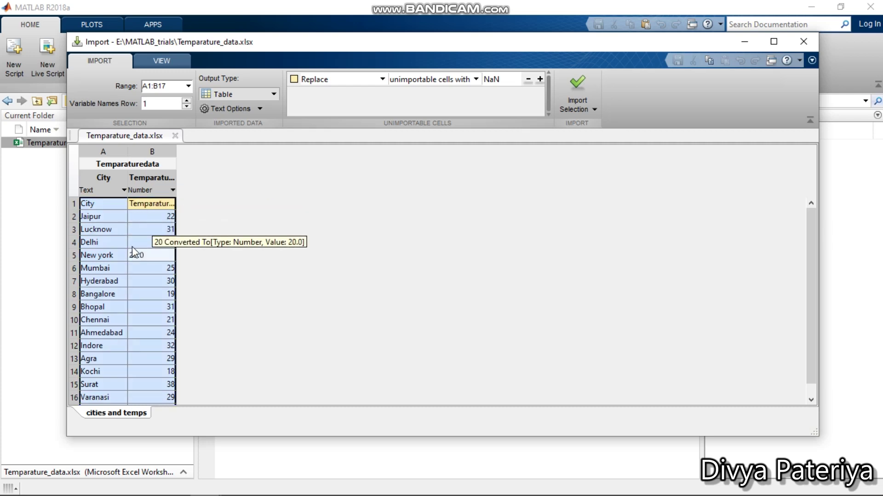
mouse_move(136, 197)
left_mouse_down()
mouse_move(132, 265)
mouse_move(138, 207)
left_mouse_up()
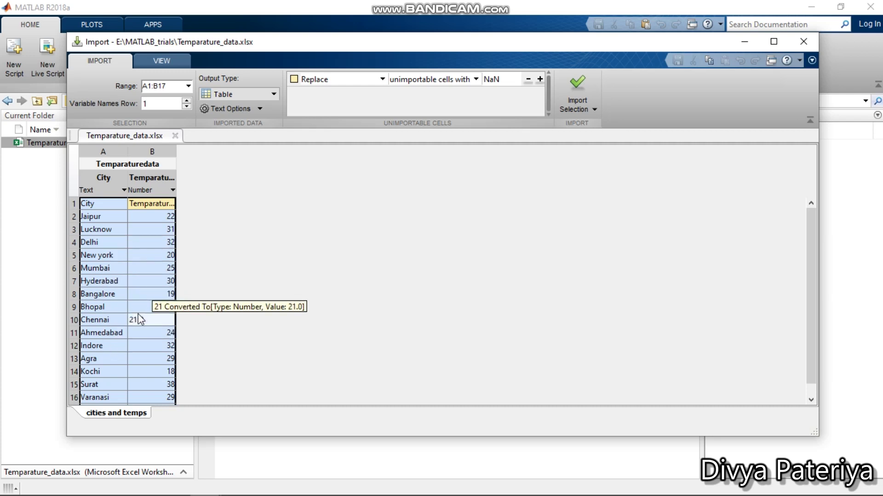
Keep Table as the output type and import the selection as the 17x2 table Temparaturedata.
left_click(256, 98)
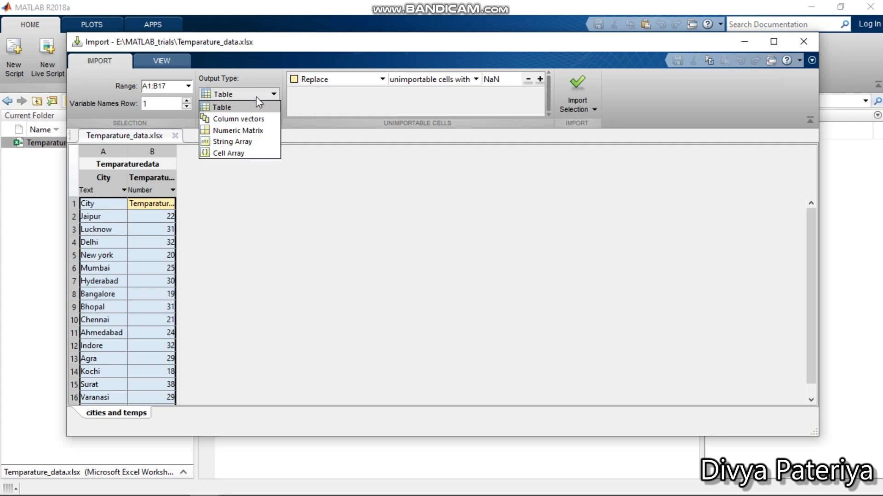
left_click(266, 231)
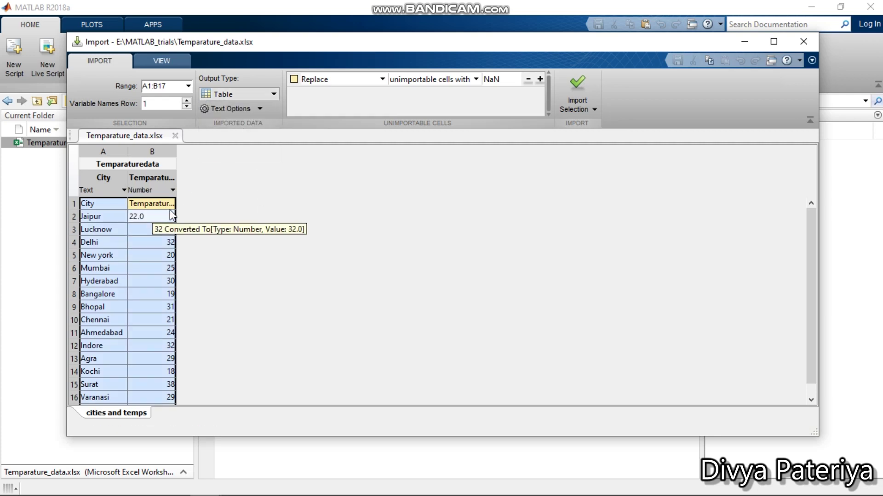
mouse_move(178, 211)
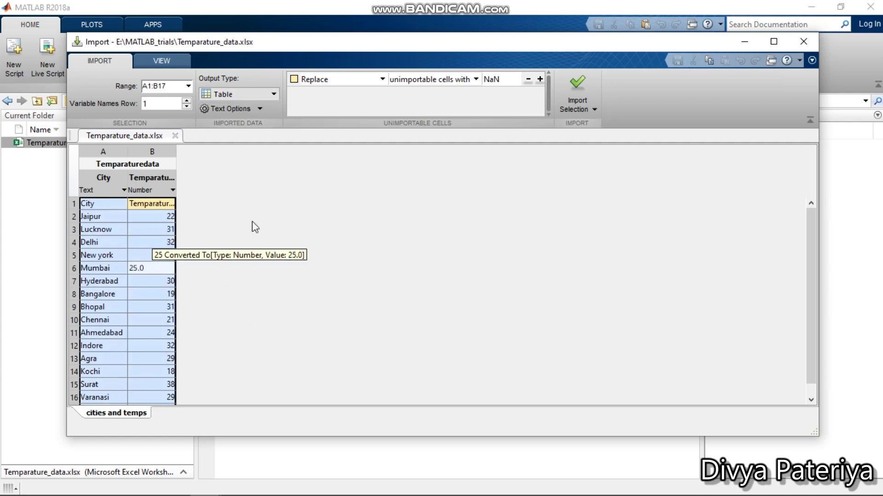
left_click(586, 83)
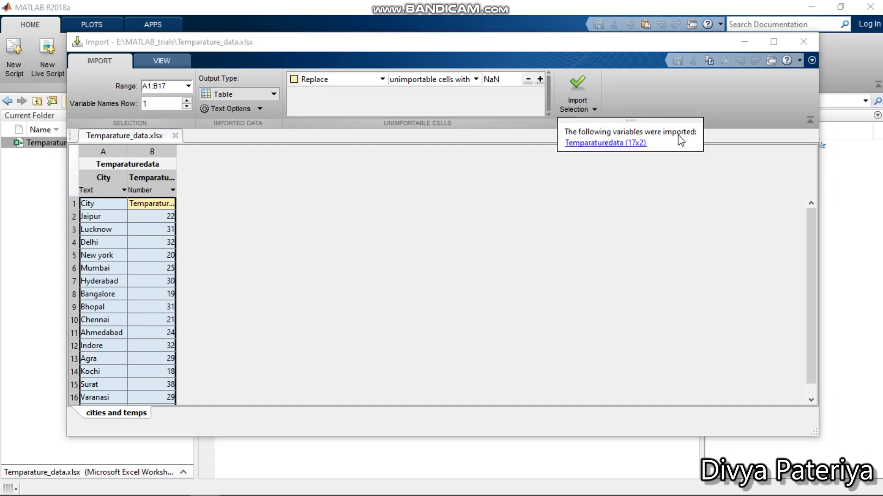
left_click(746, 42)
left_click(768, 161)
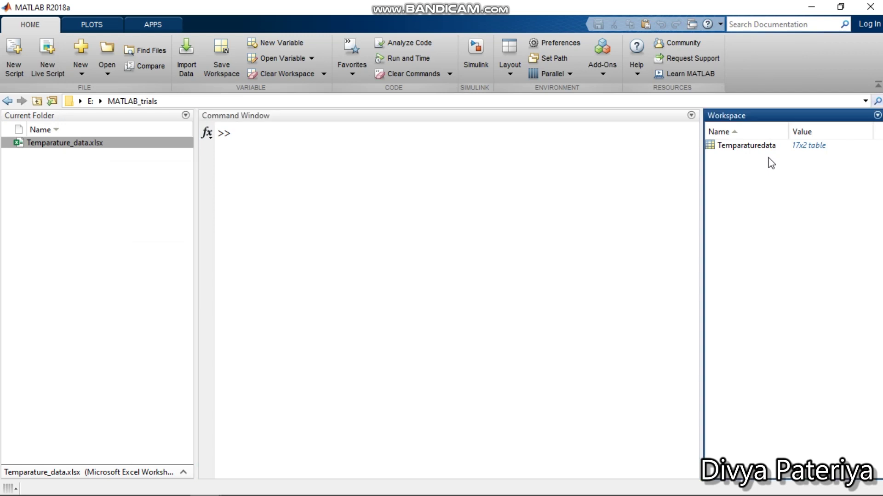
left_click(758, 150)
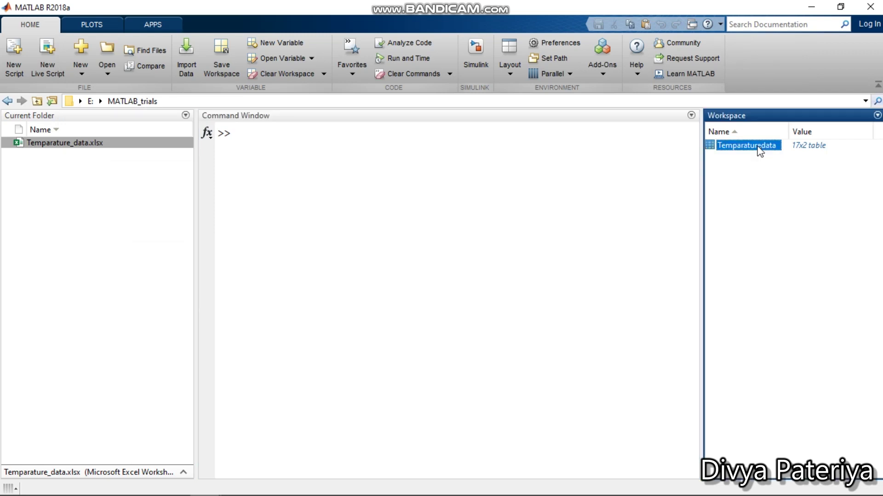
left_click(758, 177)
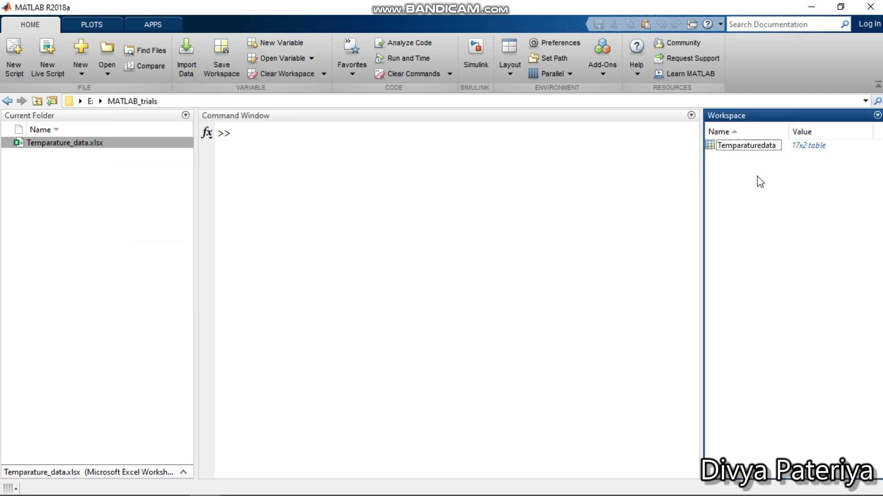
left_click(811, 150)
left_click(659, 211)
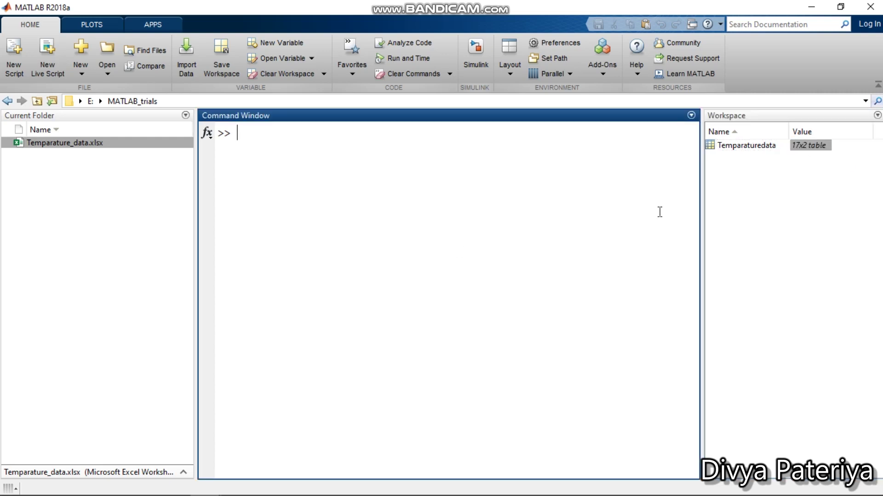
left_click(792, 197)
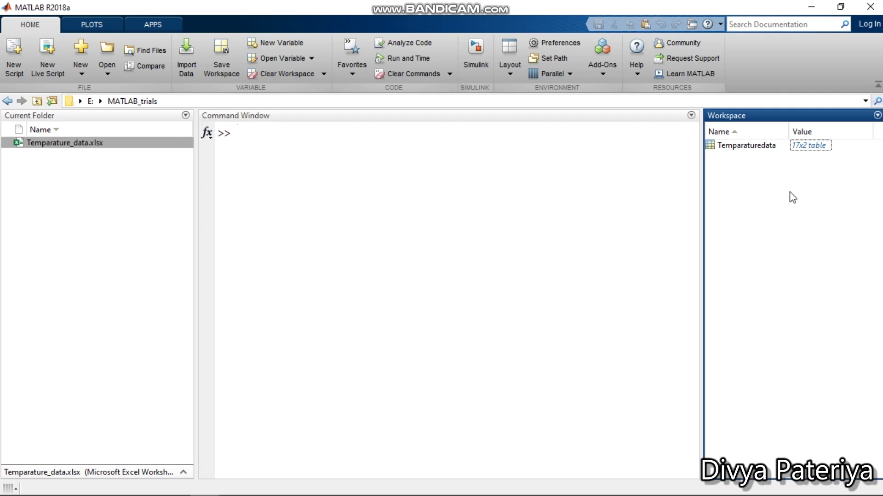
Open Temparaturedata in the Variables editor and review city names and temperatures such as Jaipur 22, Delhi 32.
double_click(753, 149)
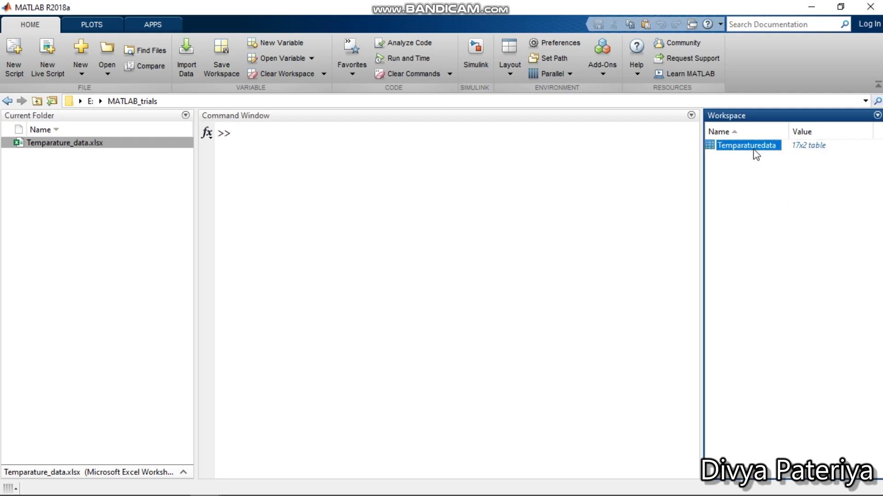
left_click(282, 194)
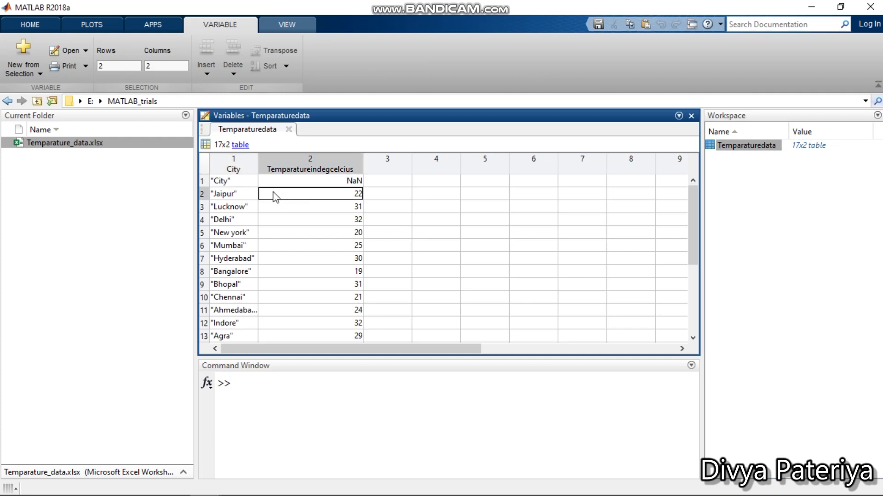
left_click_drag(238, 185, 233, 316)
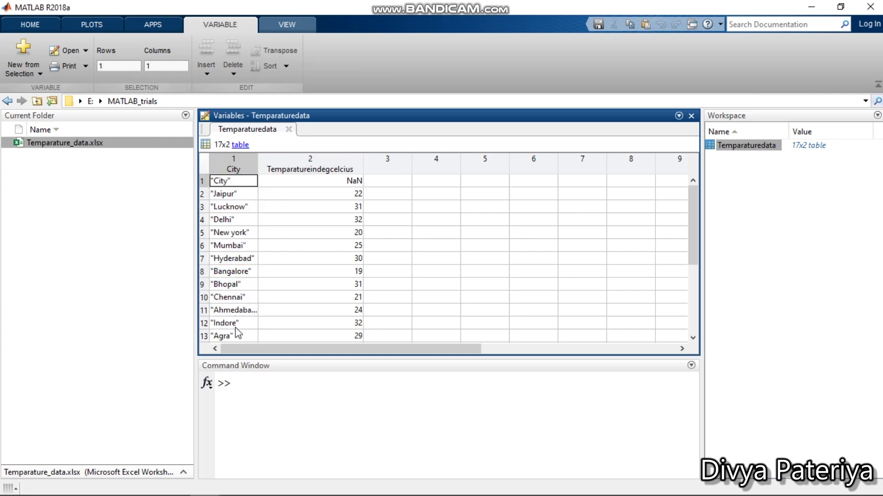
left_click(236, 327)
left_click_drag(330, 195, 331, 316)
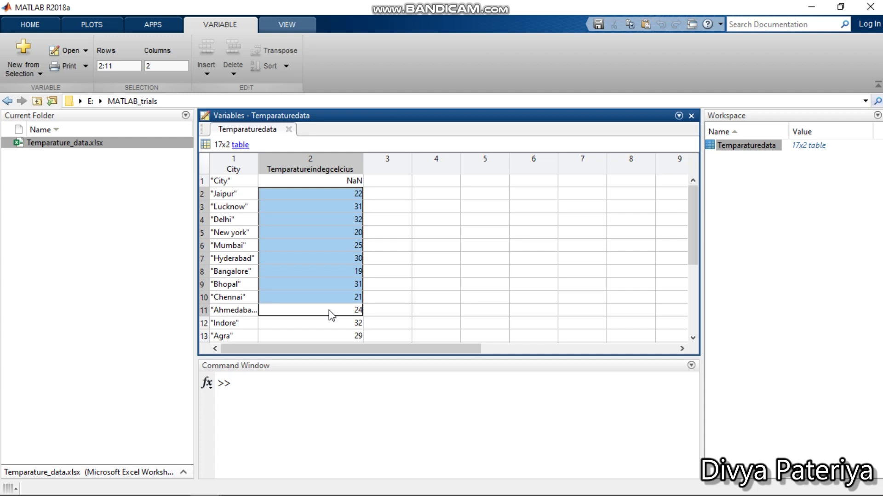
left_click(339, 219)
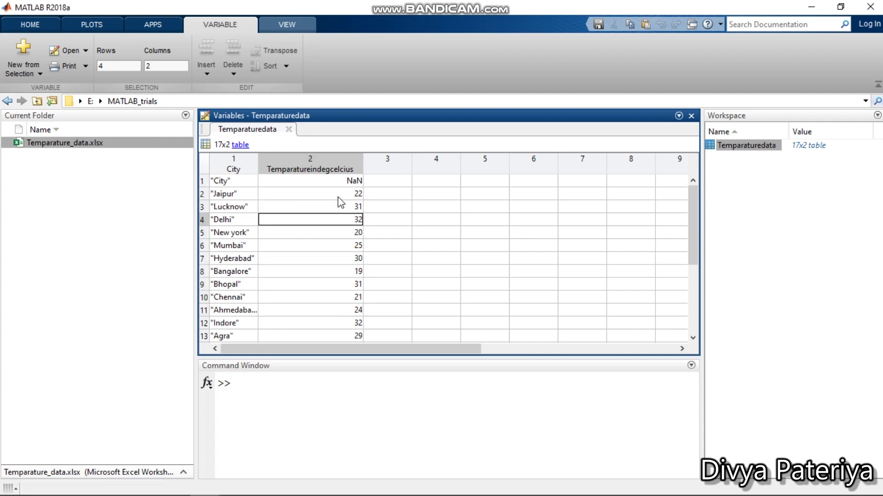
left_click(338, 197)
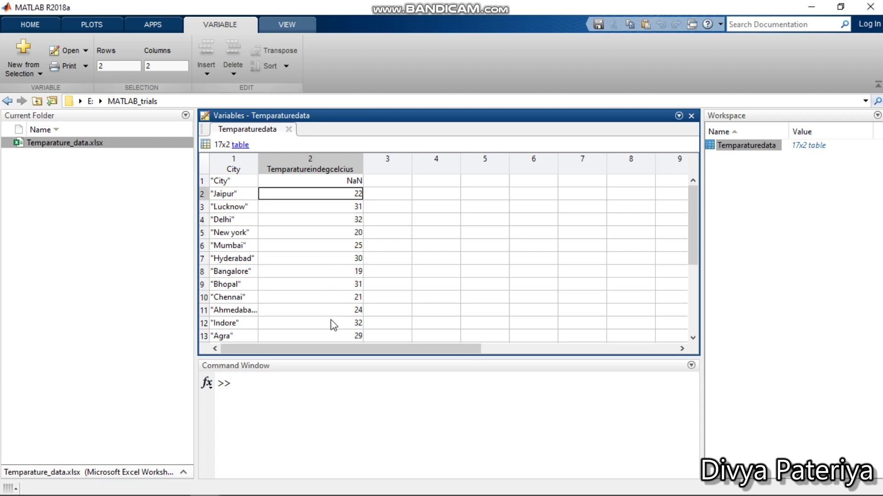
left_click(330, 322)
left_click_drag(334, 196, 341, 327)
left_click(347, 276)
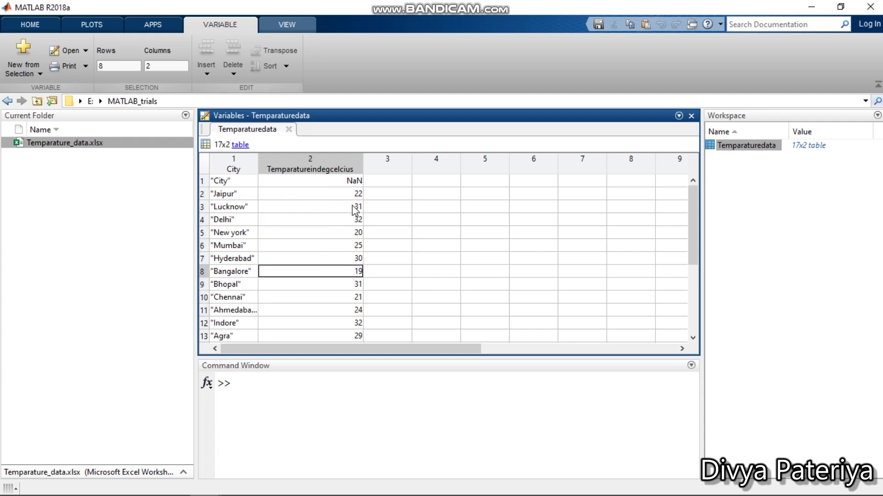
Examine row 1, where the header imported as 'City' with NaN in the temperature column.
left_click(346, 183)
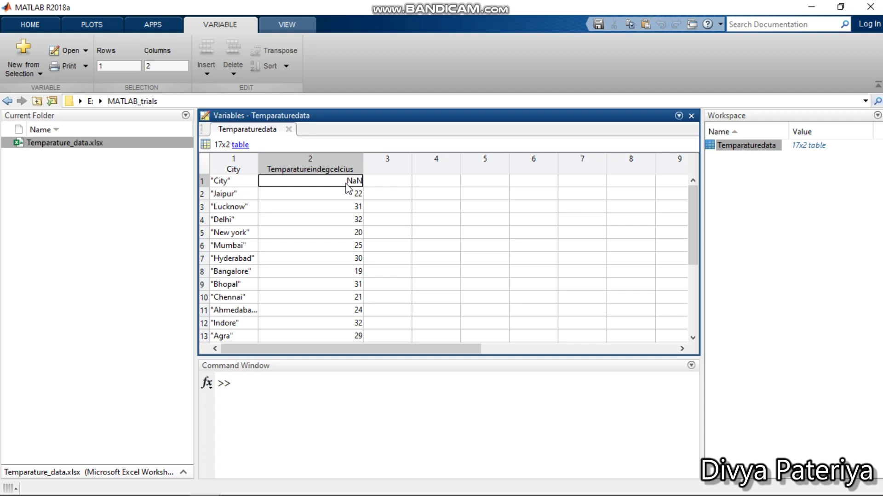
left_click(233, 183)
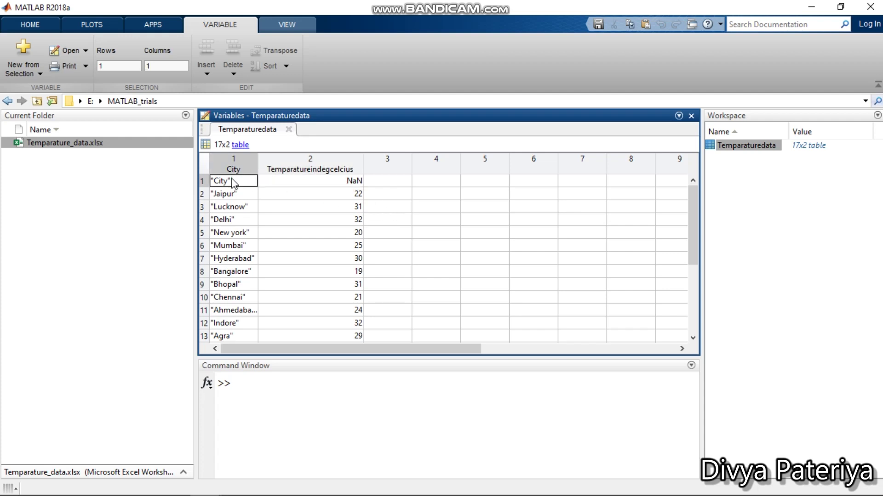
left_click(285, 183)
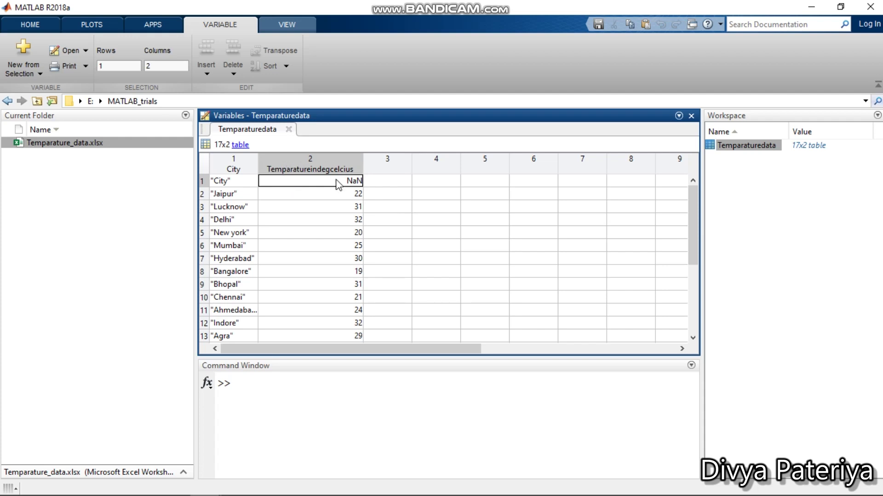
left_click_drag(339, 183, 335, 286)
left_click(335, 246)
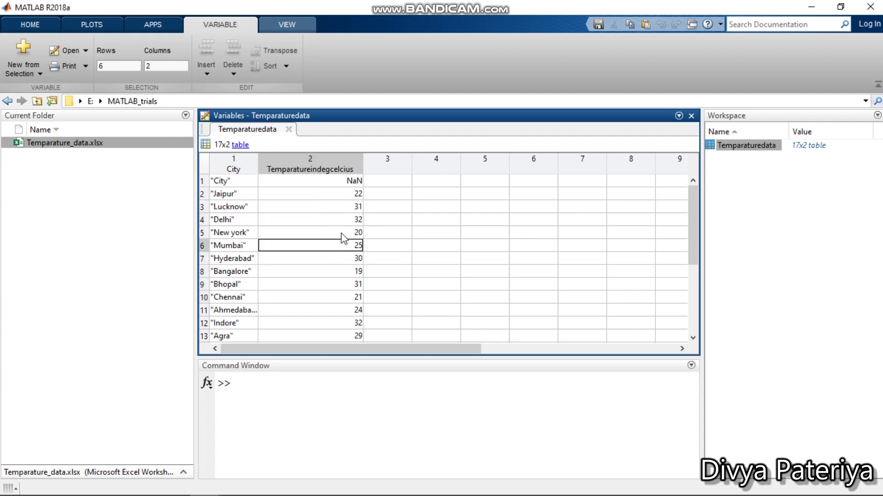
left_click(344, 184)
Close the Variables editor and print the full Temparaturedata table in the Command Window.
key("ctrl+w")
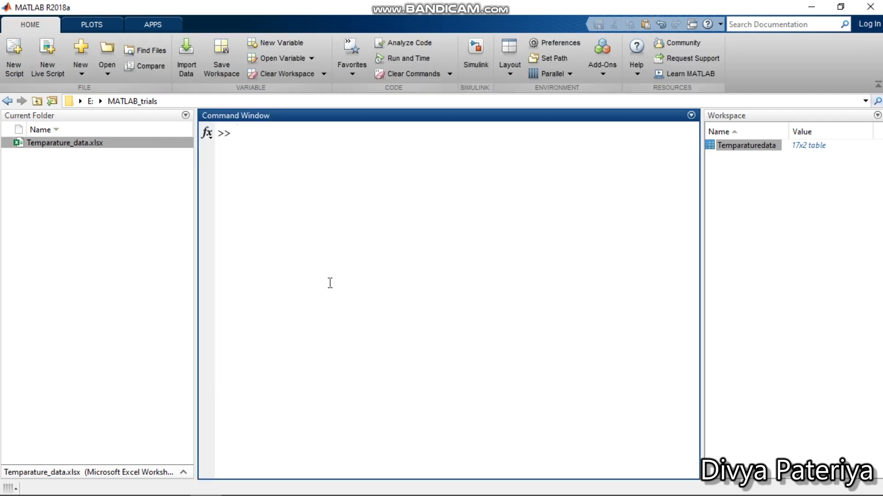
type("Temp")
key("Tab")
key("Return")
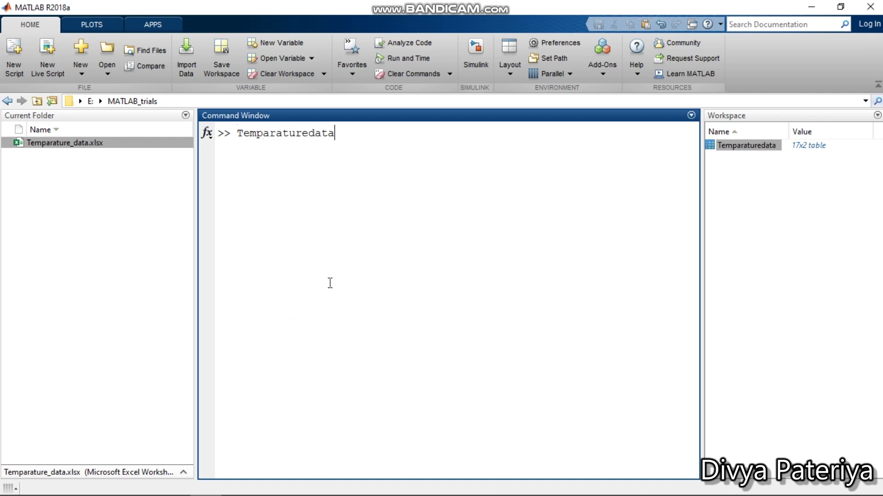
key("Return")
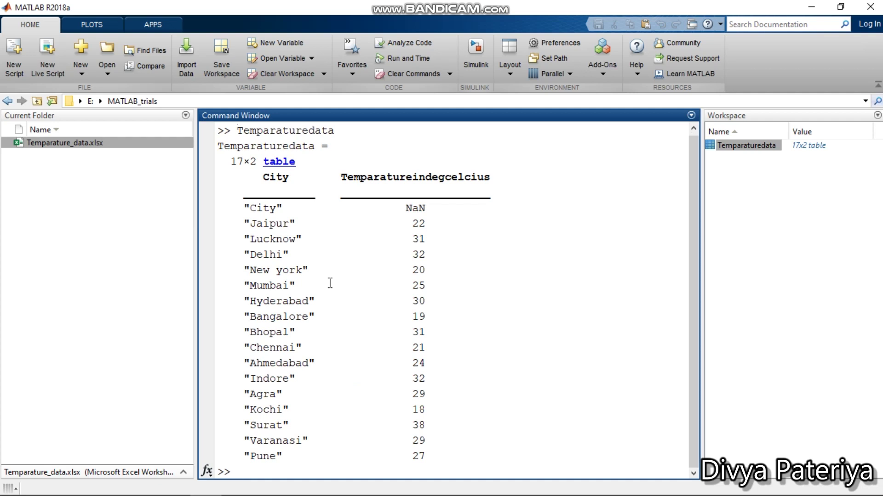
Run Temparaturedata(3,2) to retrieve Lucknow's temperature, 31.
key("Up")
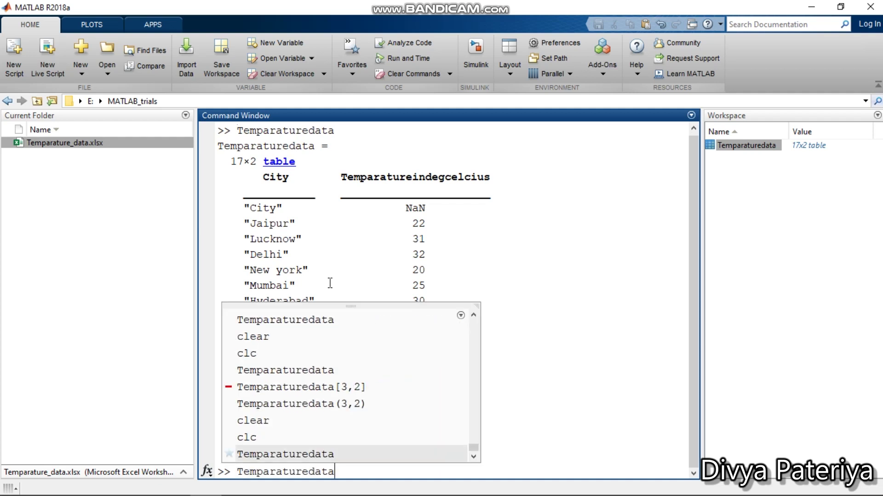
type("()")
key("Left")
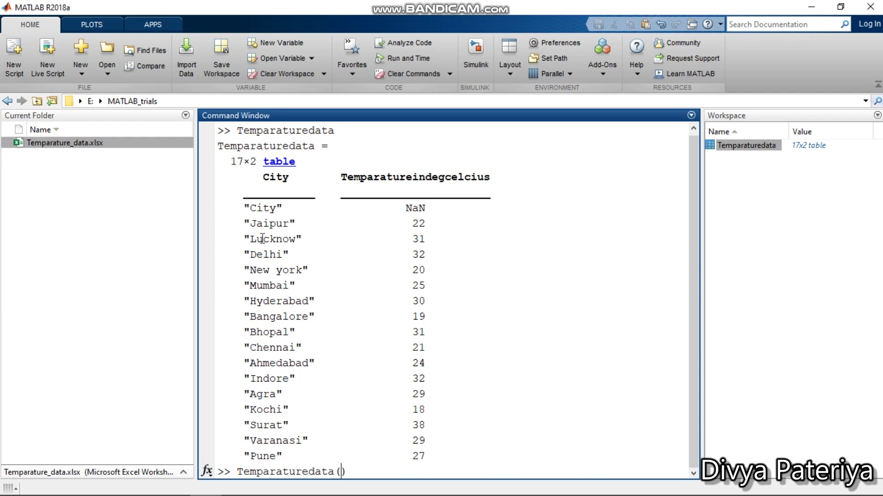
type("3,2")
key("Return")
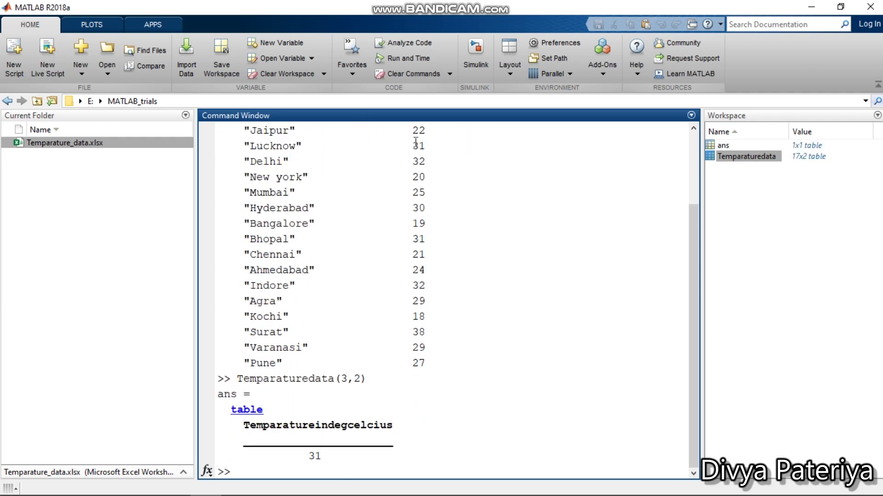
left_click_drag(411, 146, 429, 147)
left_click(435, 358)
left_click(368, 414)
Empty the workspace and Command Window with clear and clc.
type("clear")
key("Return")
type("clc")
key("Return")
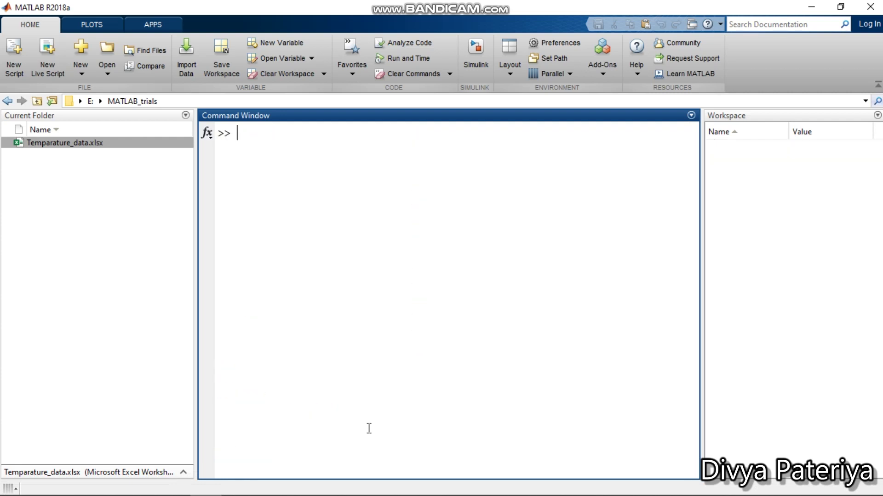
left_click(106, 283)
left_click(295, 220)
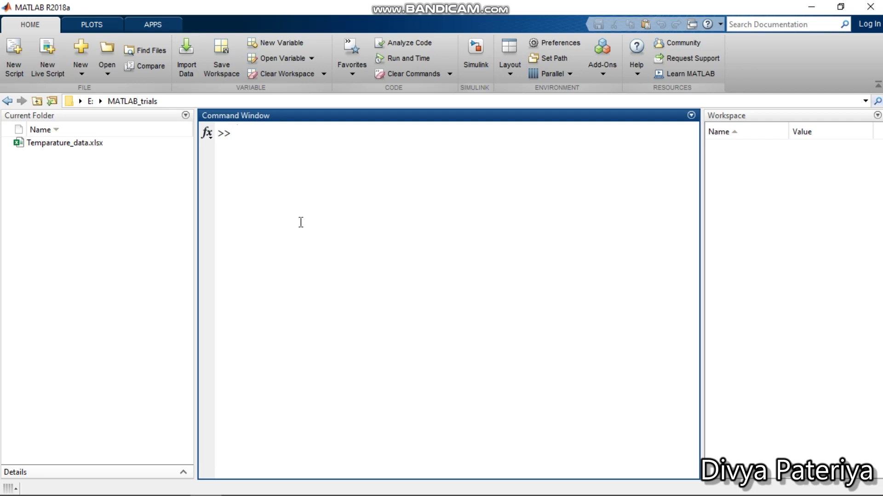
Reopen Temparature_data.xlsx in the Import tool with Column vectors as the output type.
left_click(187, 44)
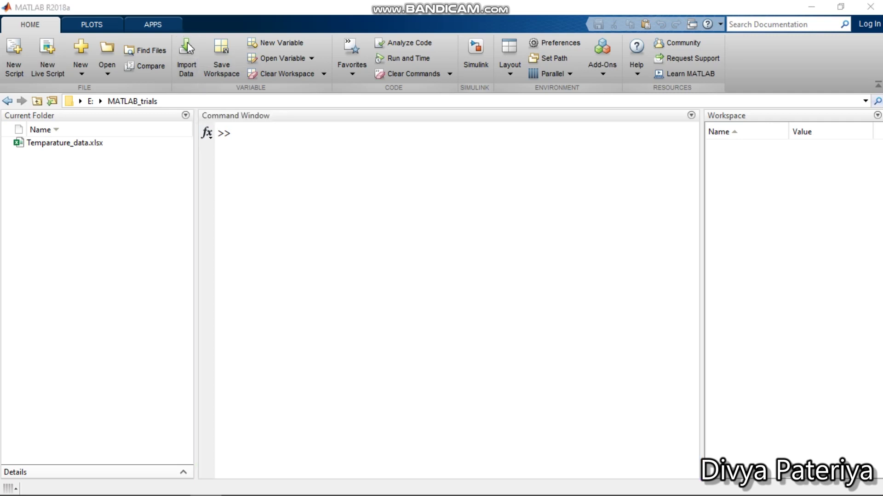
left_click(322, 305)
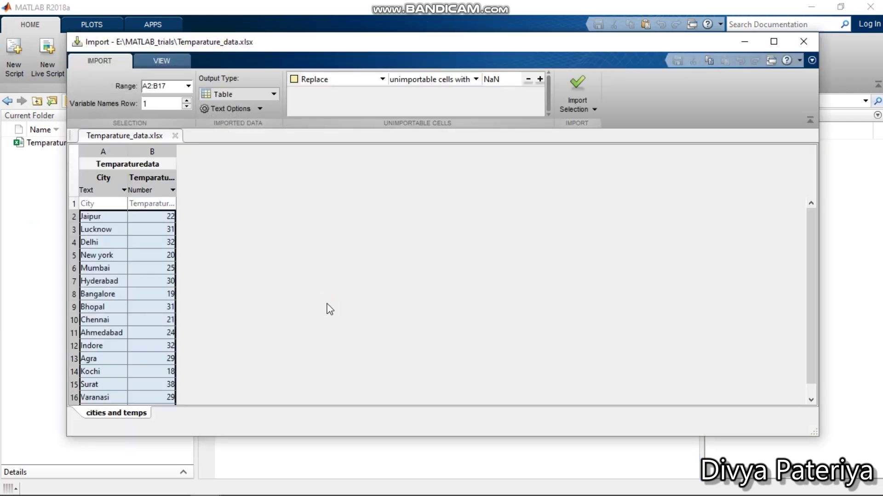
left_click(243, 99)
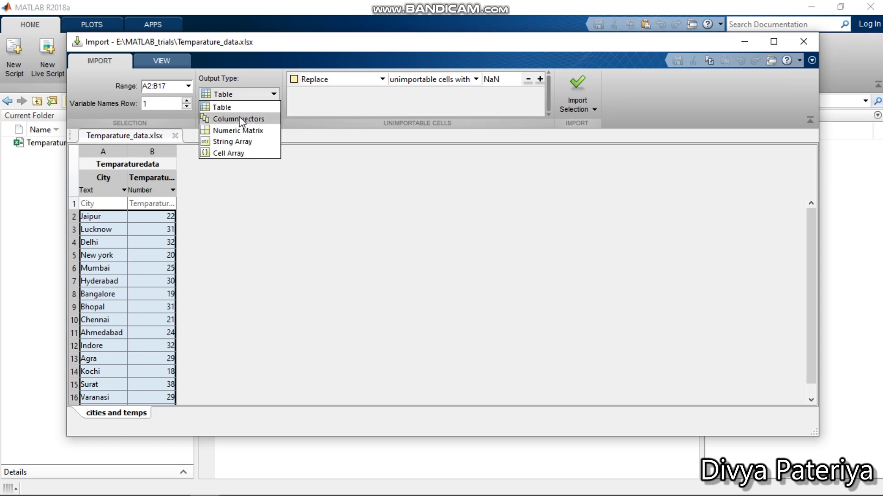
left_click(239, 119)
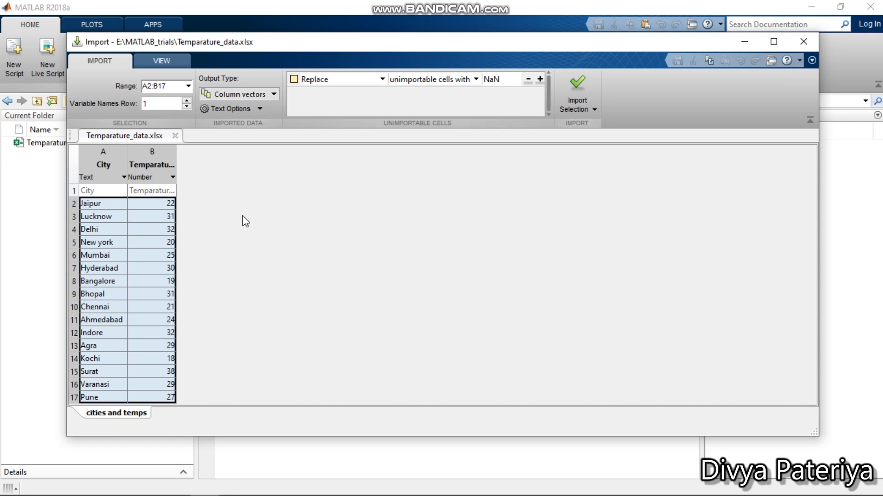
Check the column variable names and import City and Temparatureindegcelsius as 16x1 vectors.
left_click(106, 165)
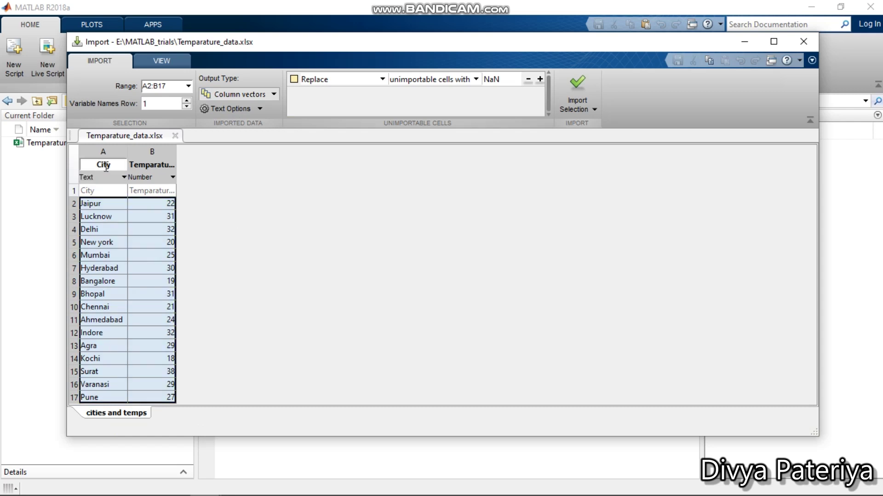
left_click(146, 165)
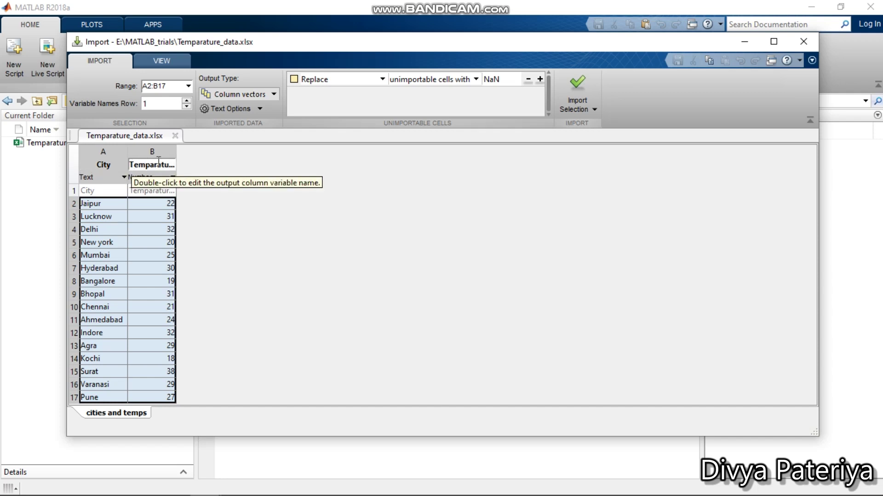
left_click(579, 81)
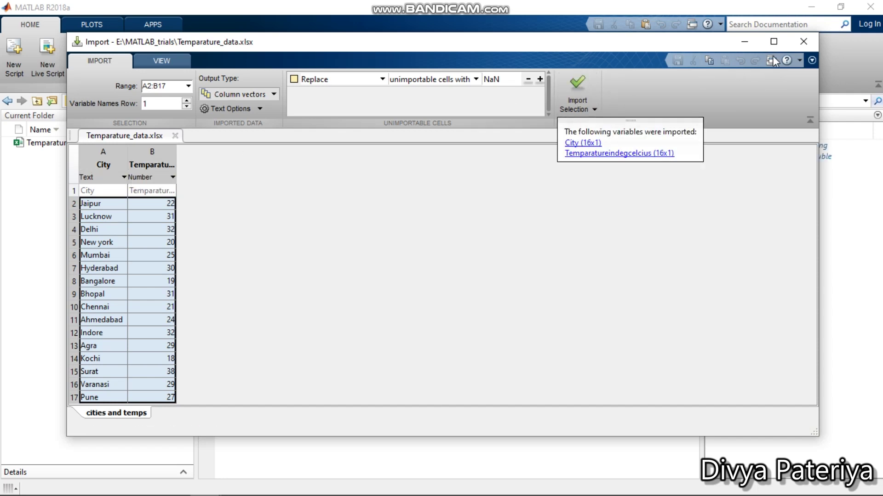
left_click(581, 144)
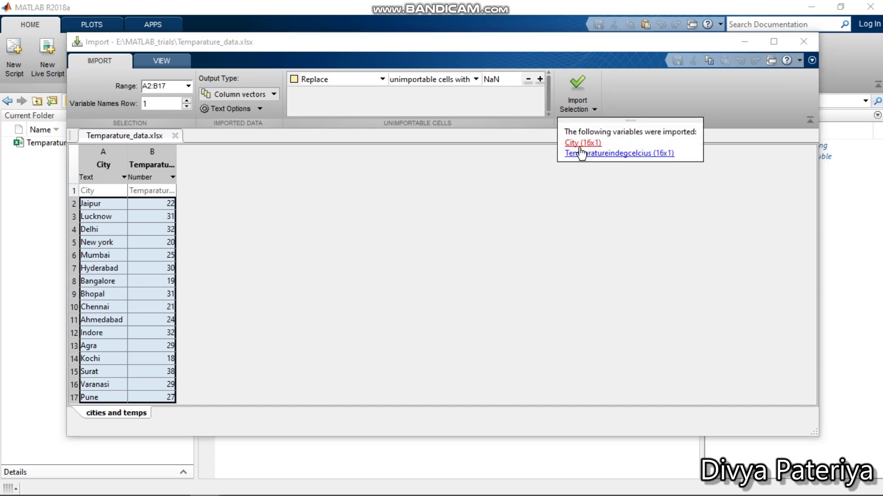
left_click(590, 153)
Minimize the Import window and inspect the City string vector, Jaipur through Indore.
left_click(743, 43)
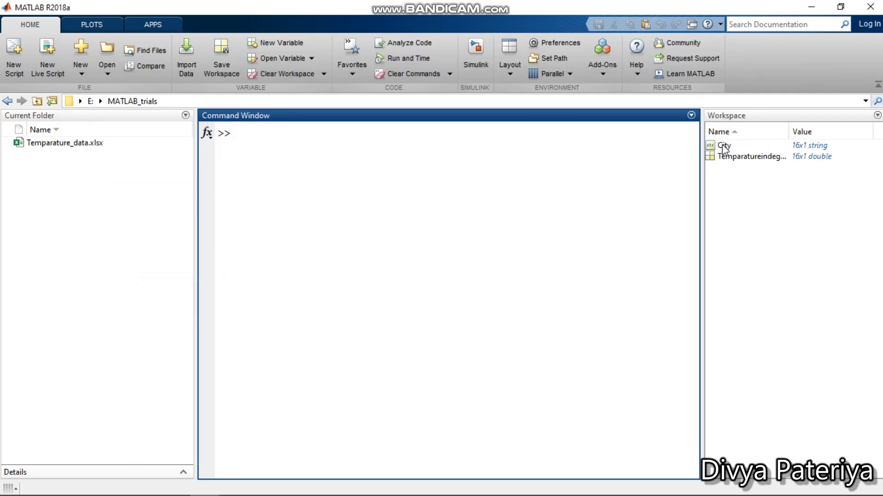
left_click(724, 146)
double_click(723, 146)
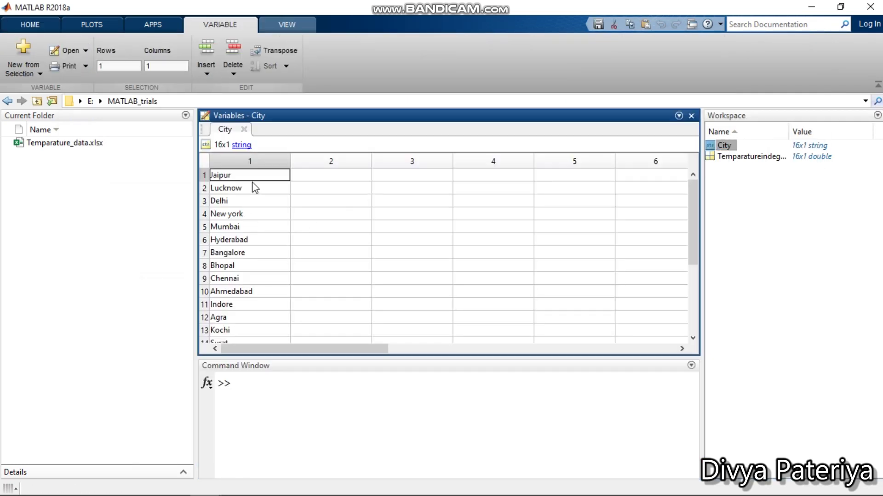
left_click_drag(254, 177, 253, 308)
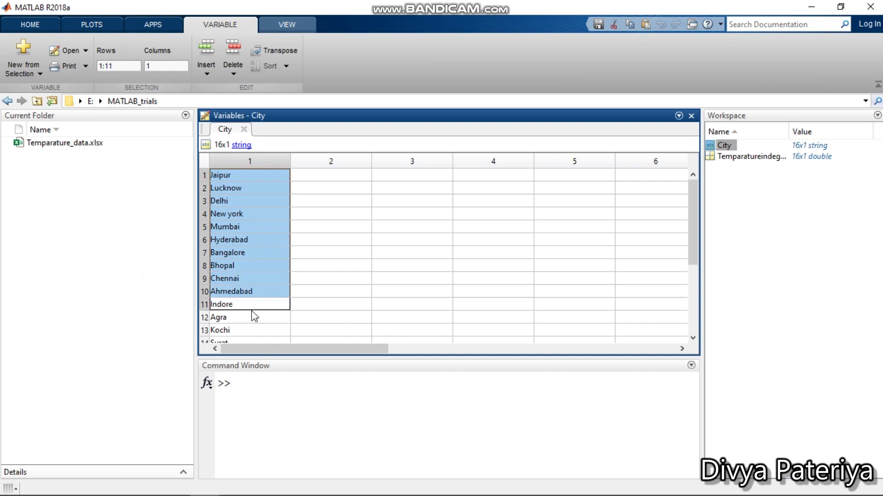
left_click(264, 265)
Inspect the temperature vector's values, then close the Variables editor.
double_click(734, 157)
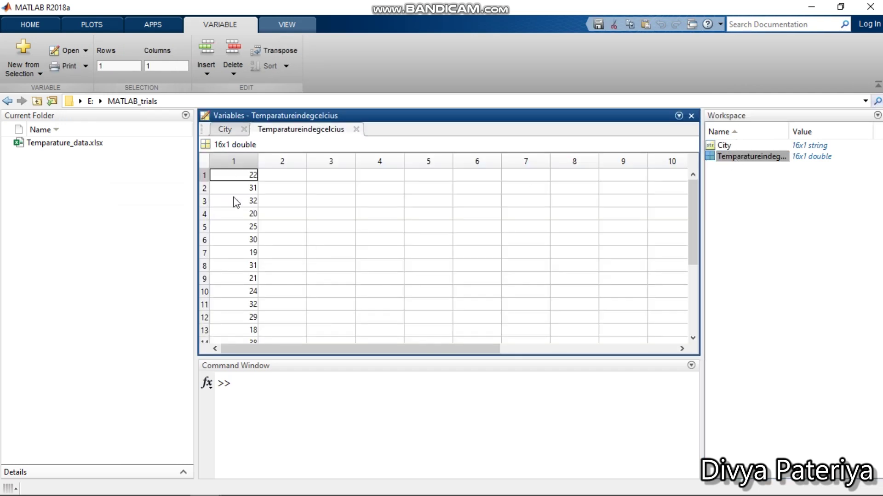
left_click(237, 304)
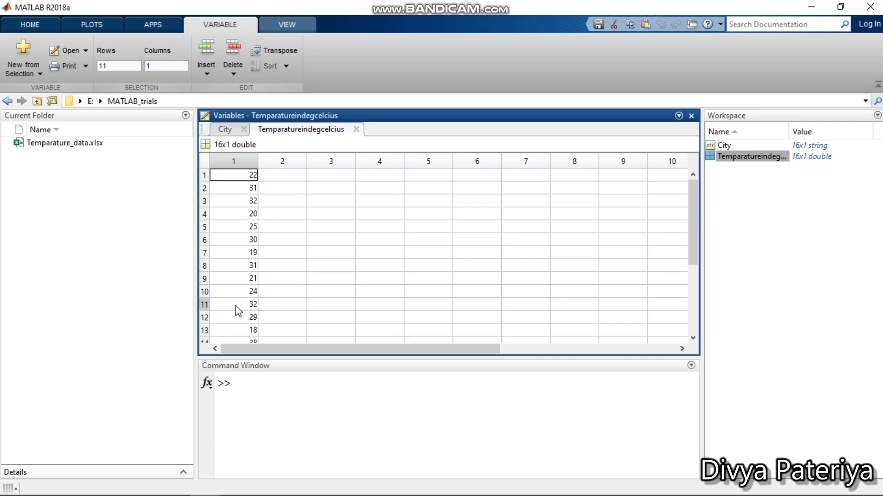
left_click(271, 201)
key("ctrl+0")
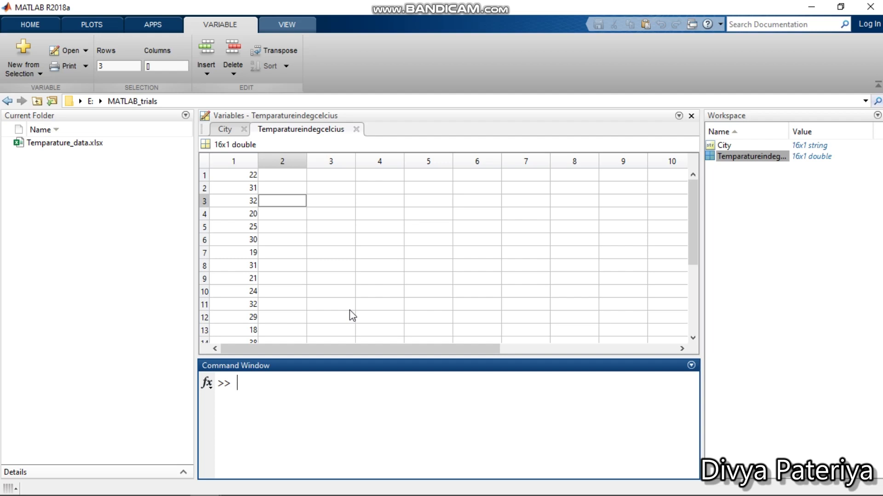
left_click(691, 116)
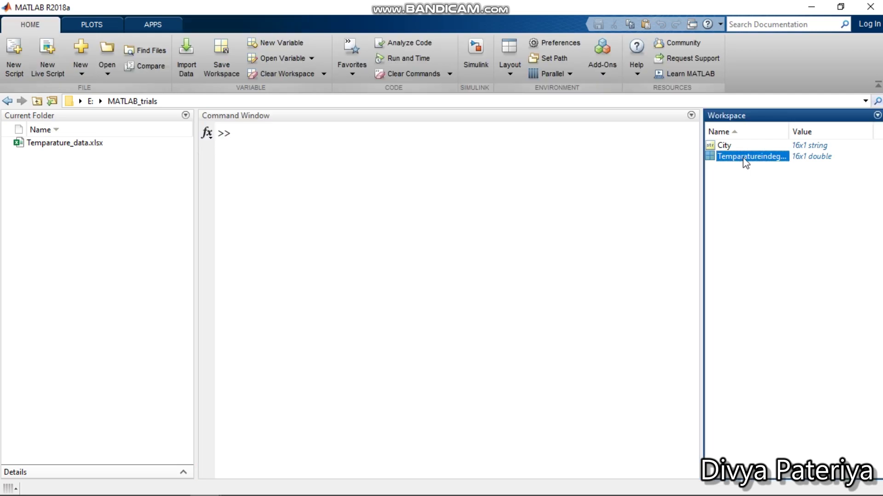
Plot Temparatureindegcelcius as a line chart, then as a stem chart, closing each figure.
left_click(92, 25)
left_click(142, 56)
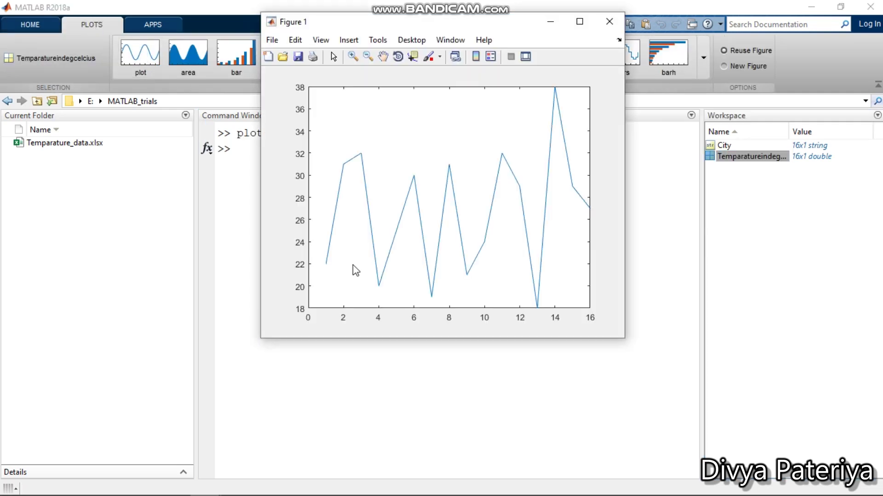
left_click(609, 22)
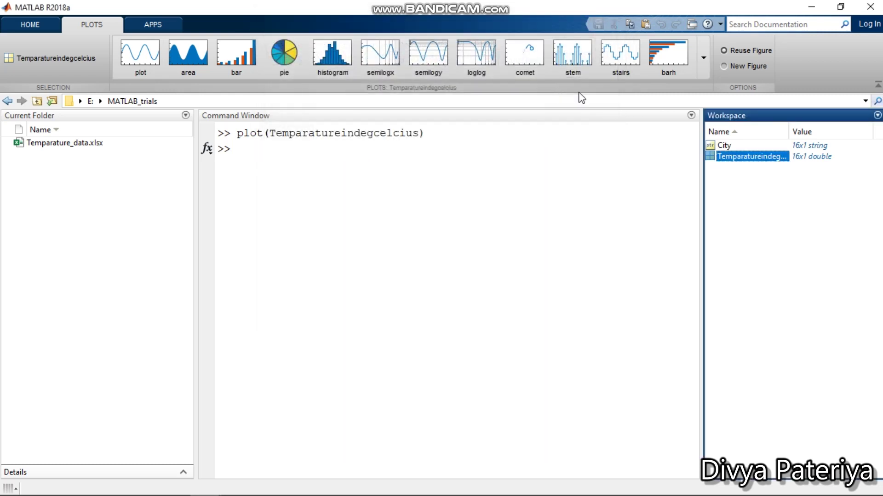
left_click(583, 64)
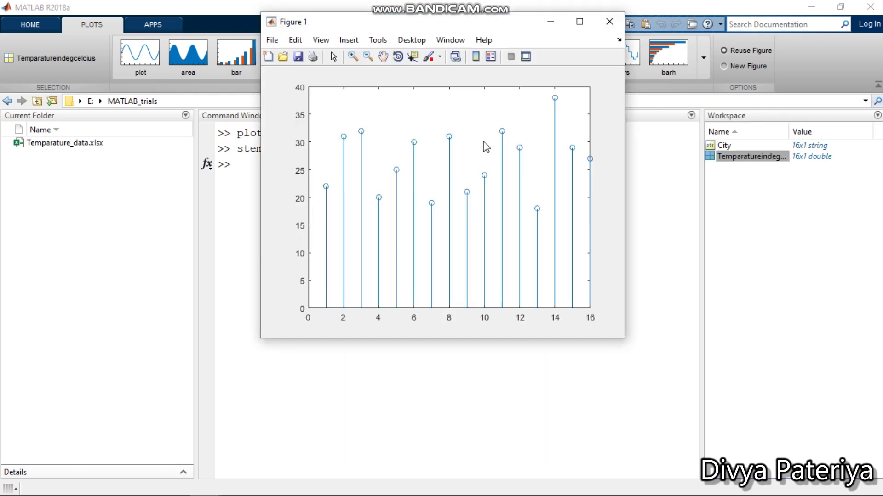
left_click(610, 22)
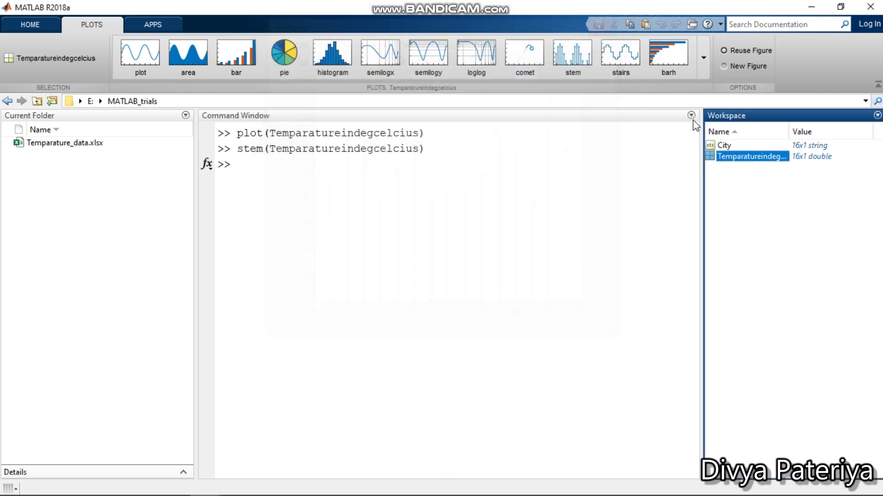
Generate a word cloud from the City variable, close its figure, and return to HOME.
left_click(721, 143)
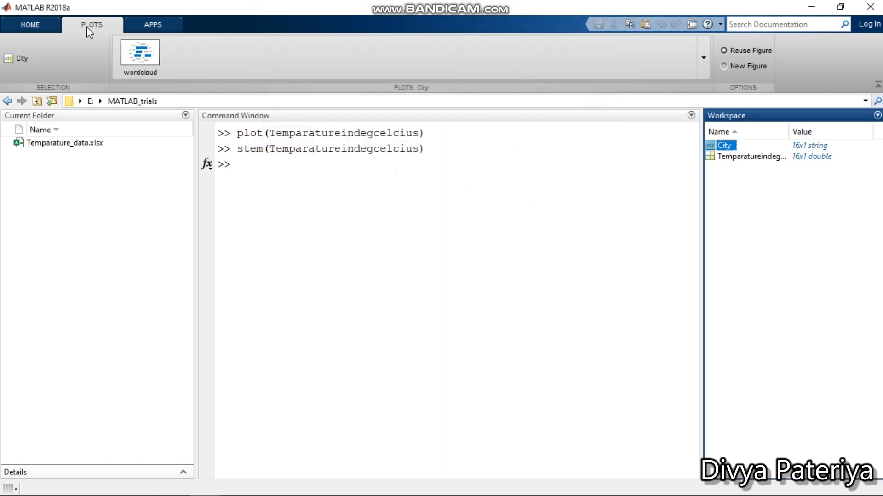
left_click(145, 64)
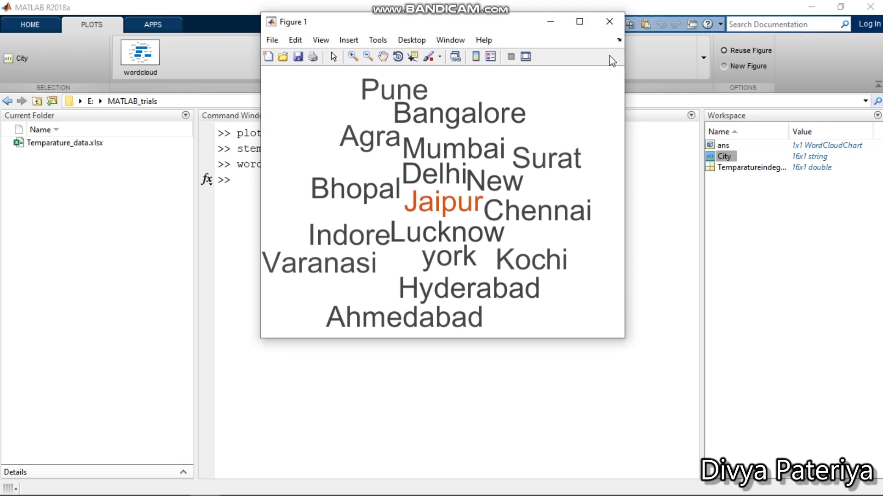
left_click(609, 21)
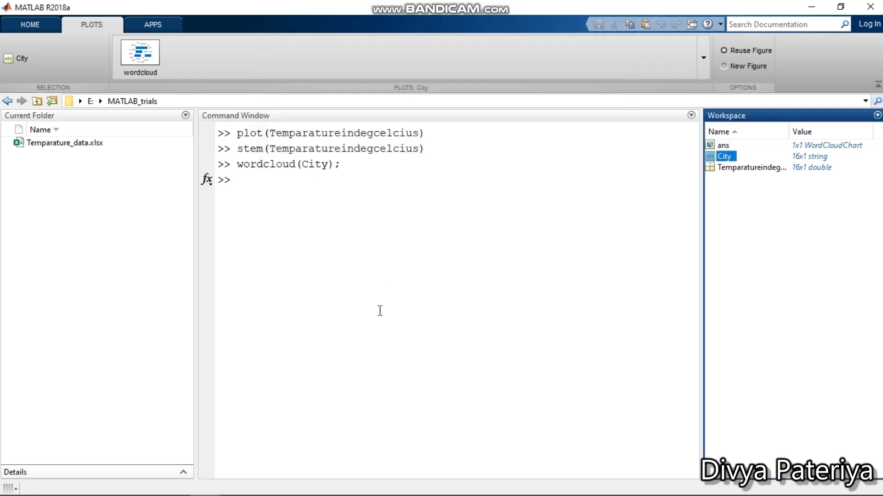
left_click(380, 311)
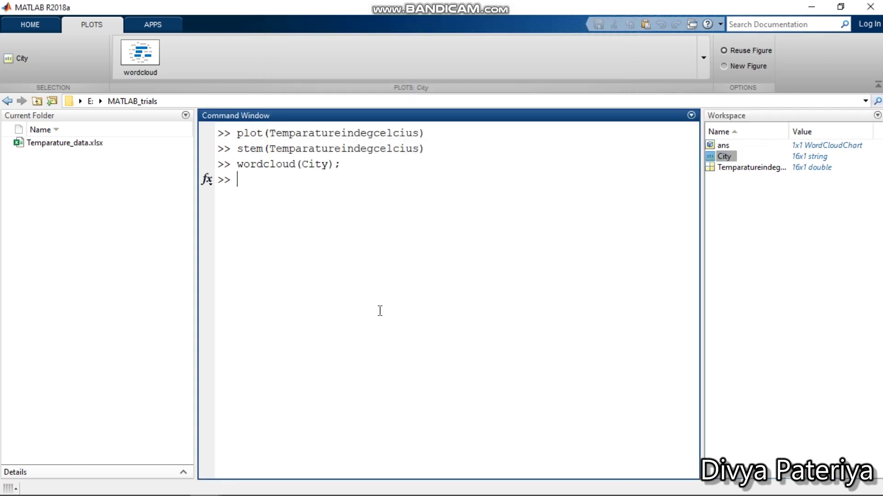
left_click(43, 27)
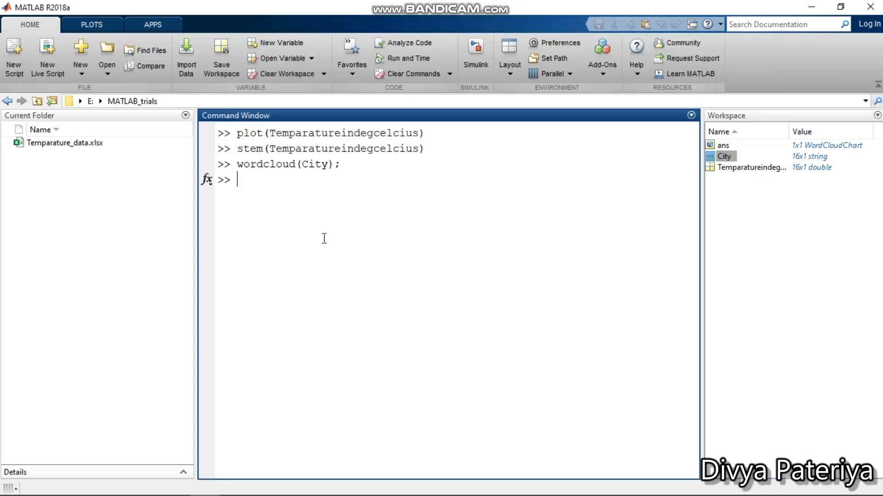